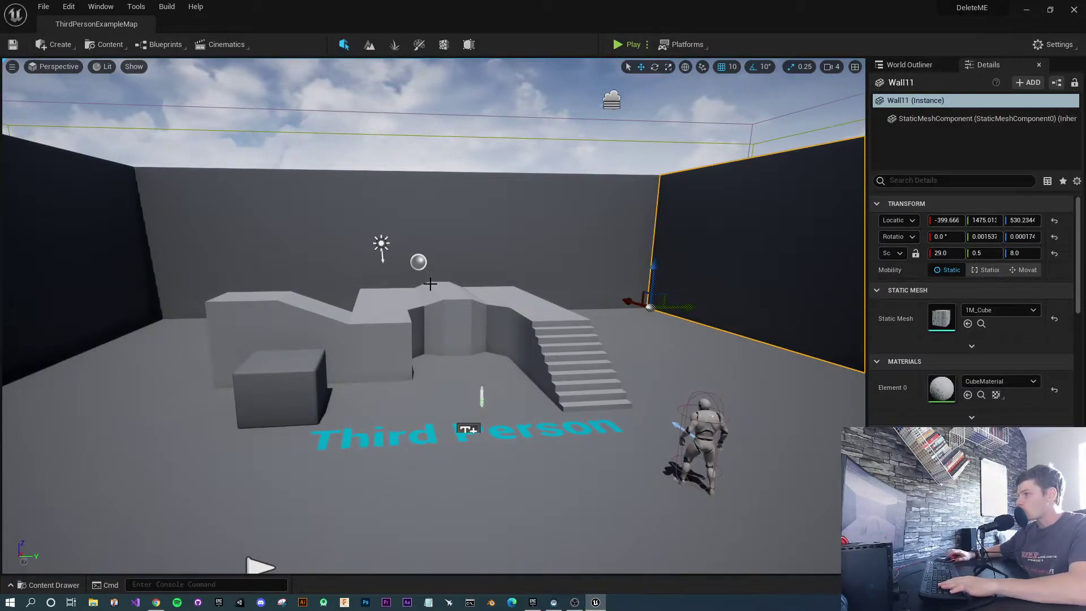
Select the Floor actor in the viewport in place of Wall11.
left_click(543, 462)
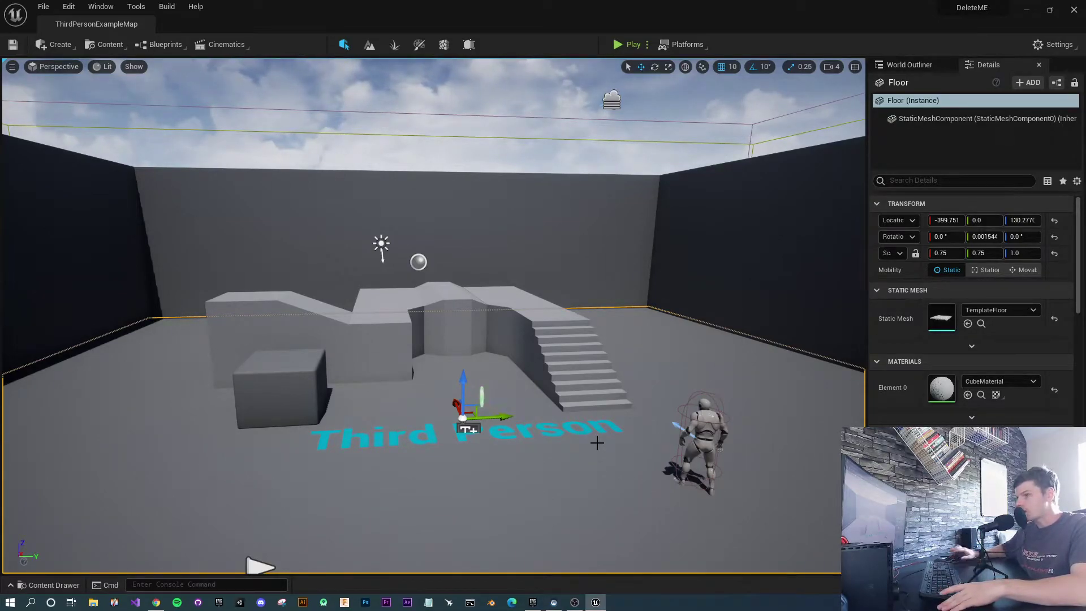
Toggle the Content Drawer, then select the mannequin character and the floor in the level.
left_click(40, 585)
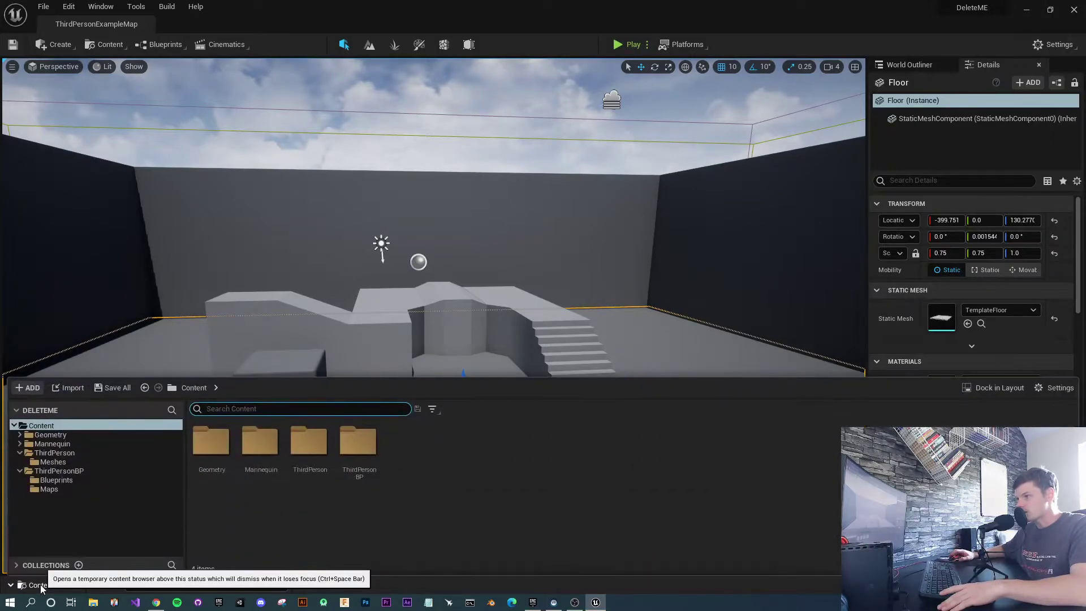
key("ctrl+space")
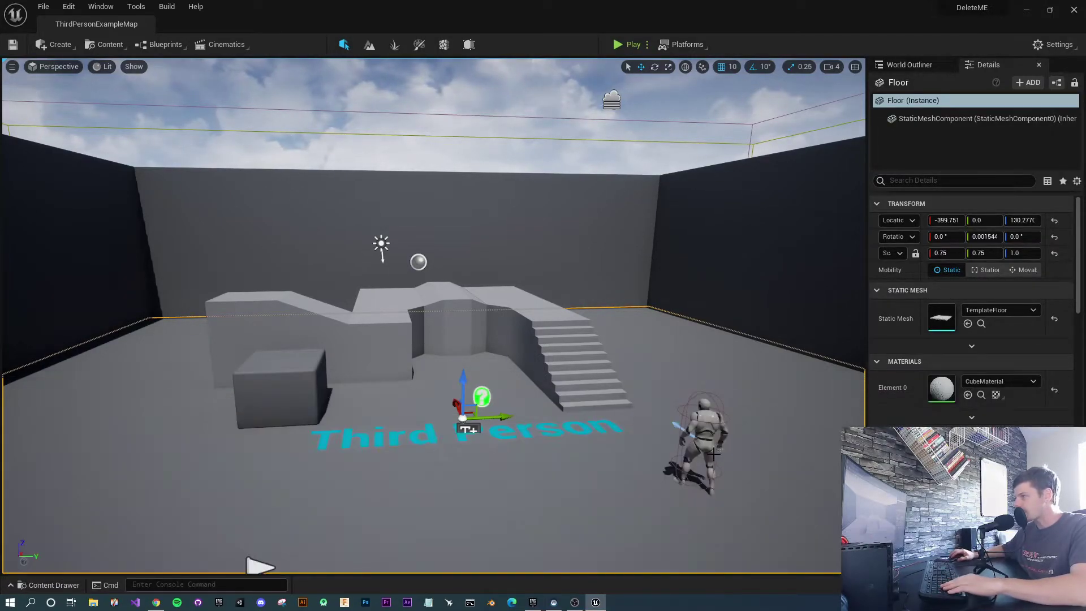
left_click(704, 438)
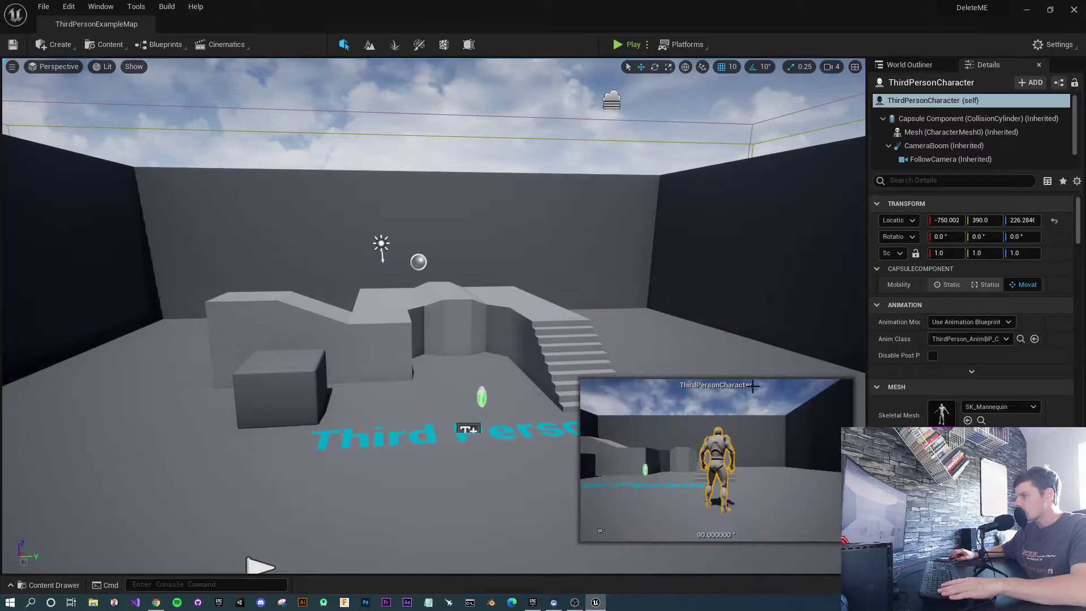
left_click(713, 447)
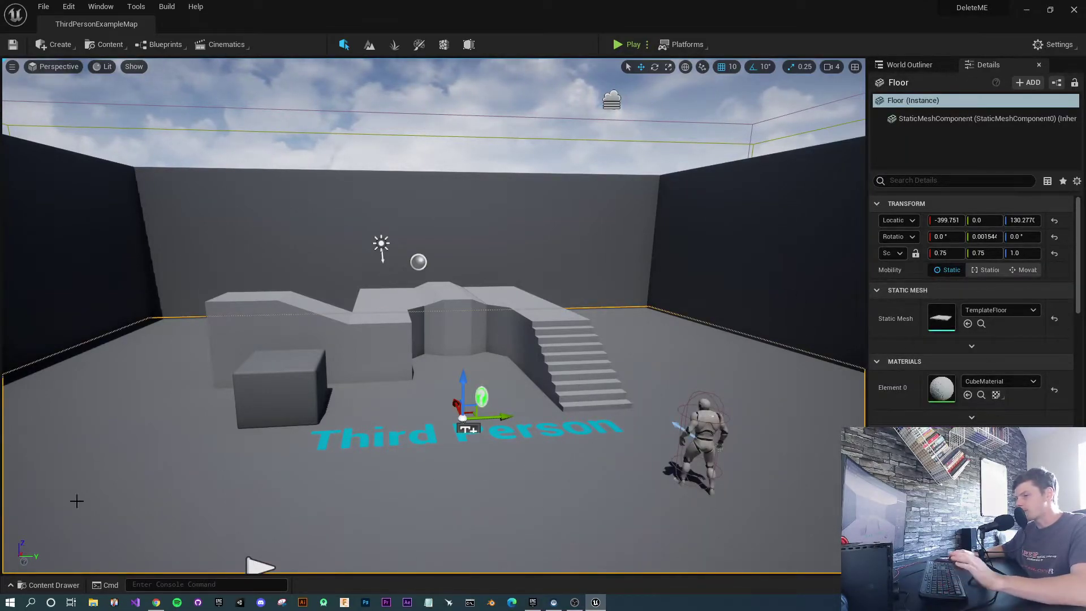
Browse ThirdPersonBP > Blueprints and drag the ThirdPersonCharacter asset over the level.
left_click(50, 585)
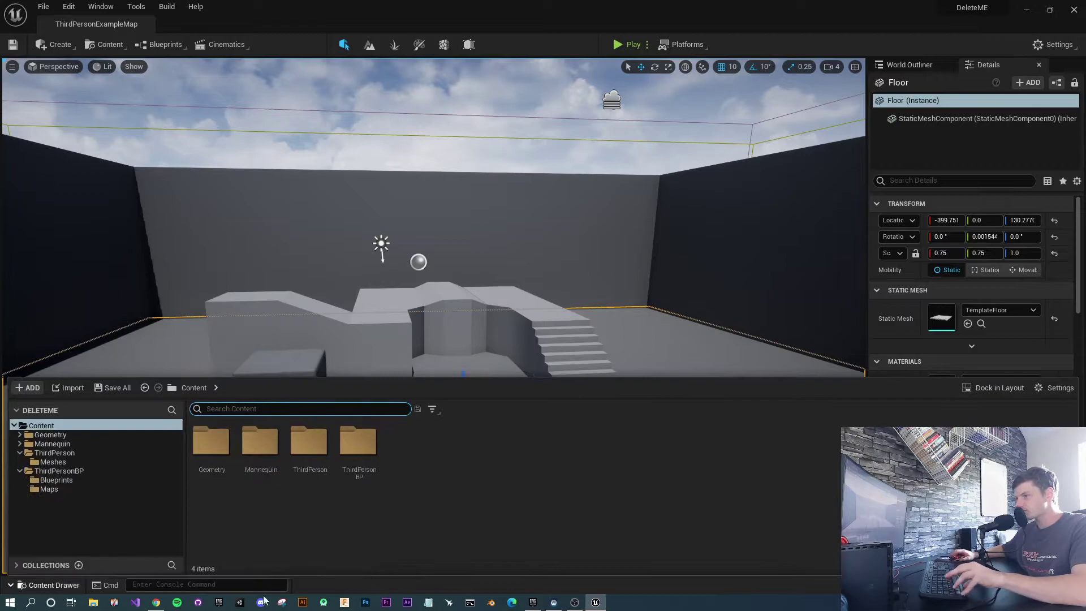
left_click(371, 448)
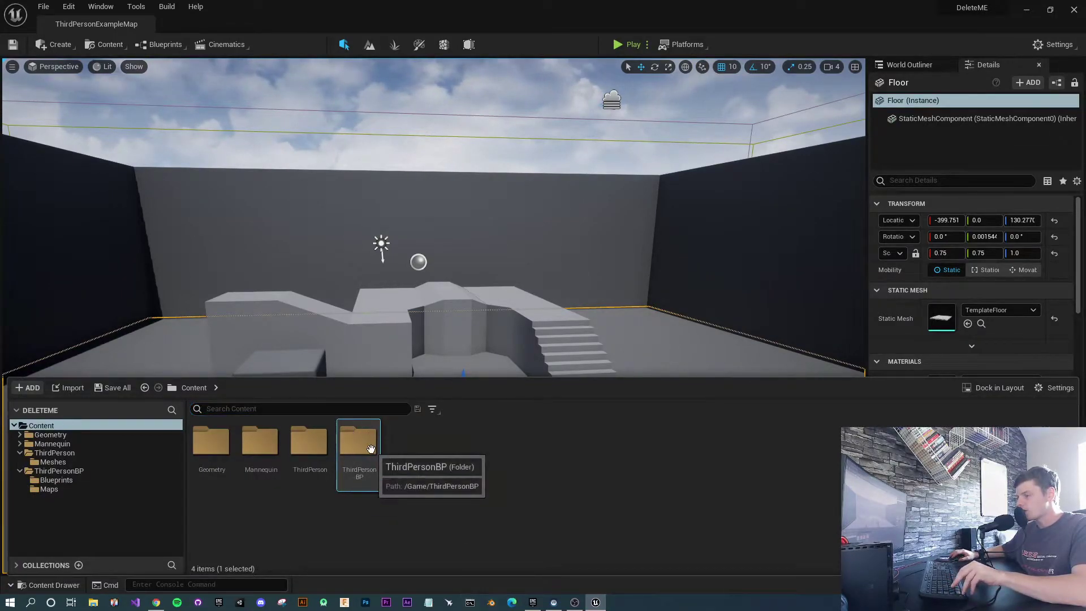
double_click(372, 449)
left_click(210, 447)
double_click(210, 447)
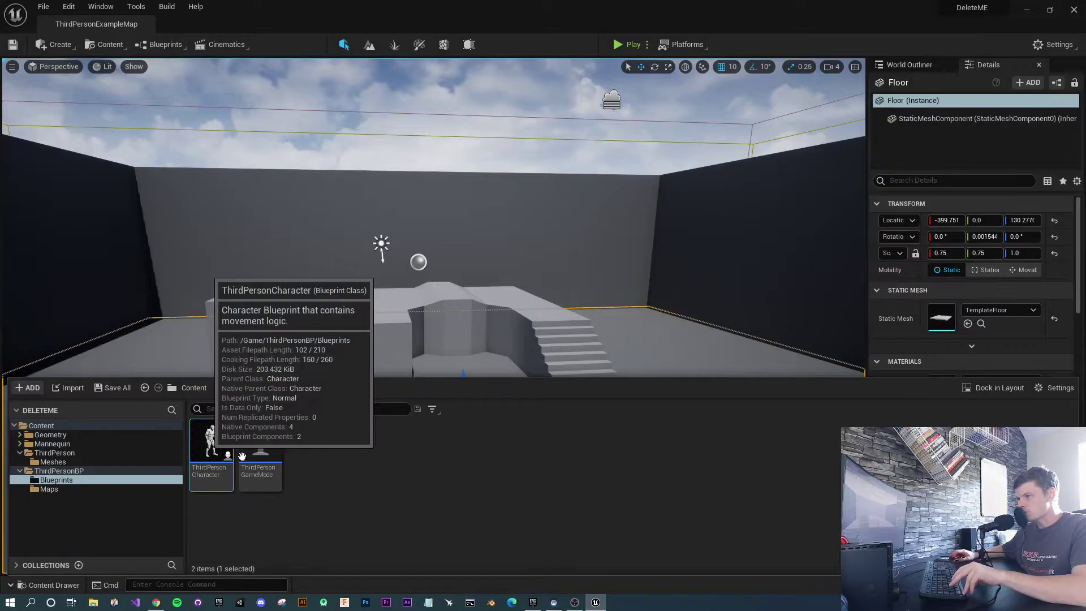
left_click_drag(211, 444, 696, 413)
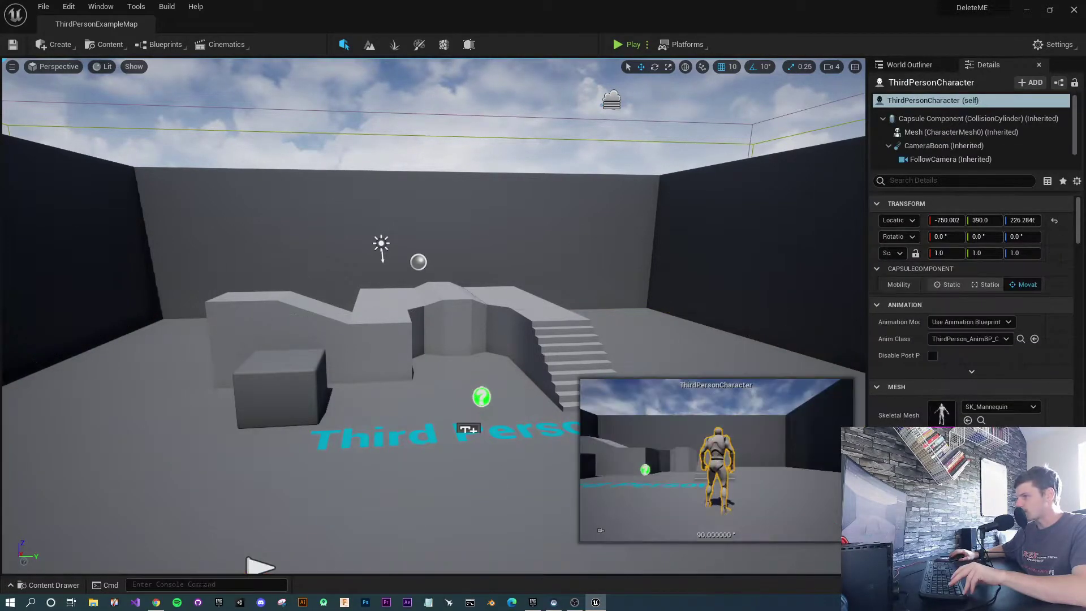
Return to Content and browse Mannequin's Animations, then Character > Mesh folders.
left_click(41, 585)
left_click(197, 389)
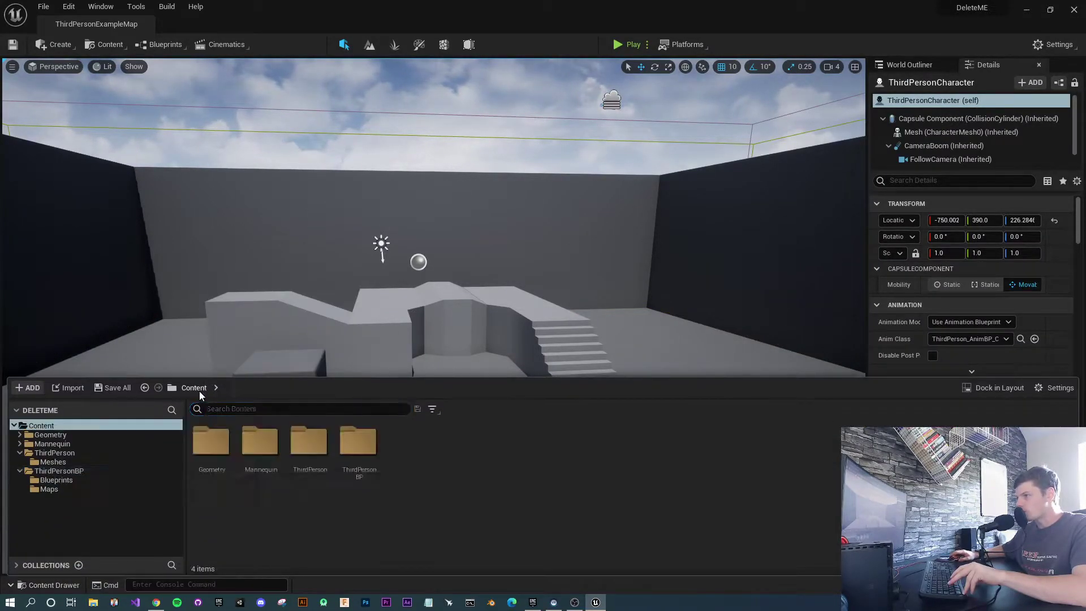
double_click(264, 447)
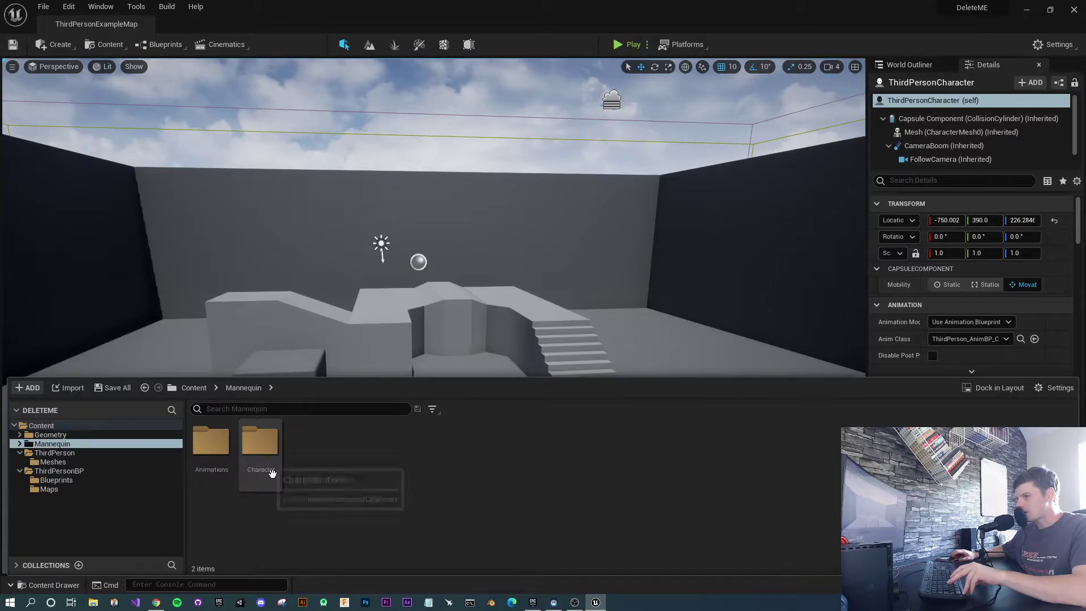
double_click(218, 447)
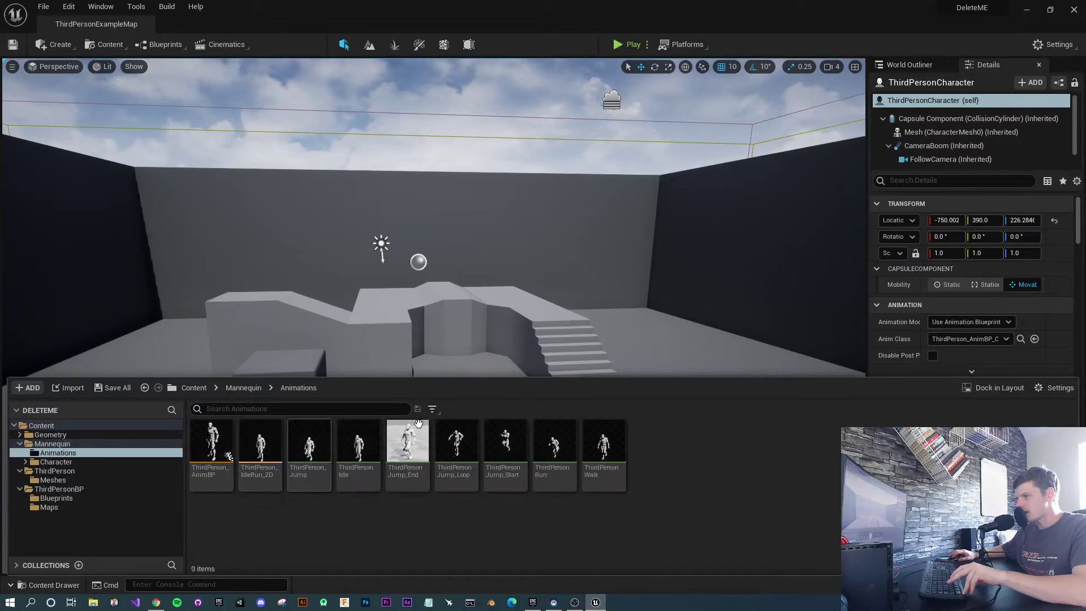
left_click(243, 387)
double_click(276, 440)
double_click(260, 444)
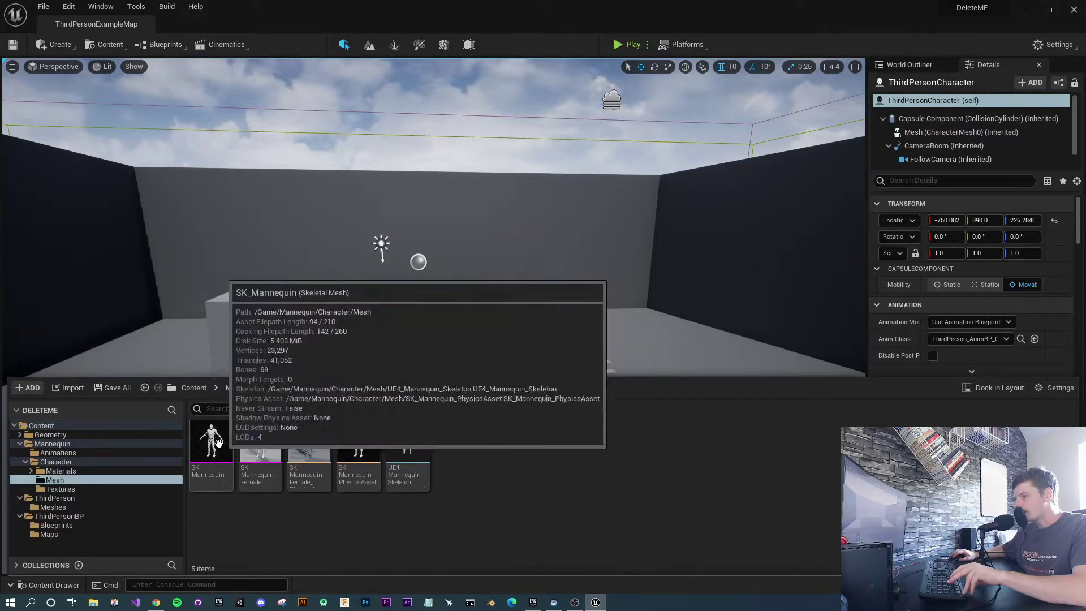
Select the Mannequin and ThirdPersonBP folders together and start migrating them.
left_click(194, 387)
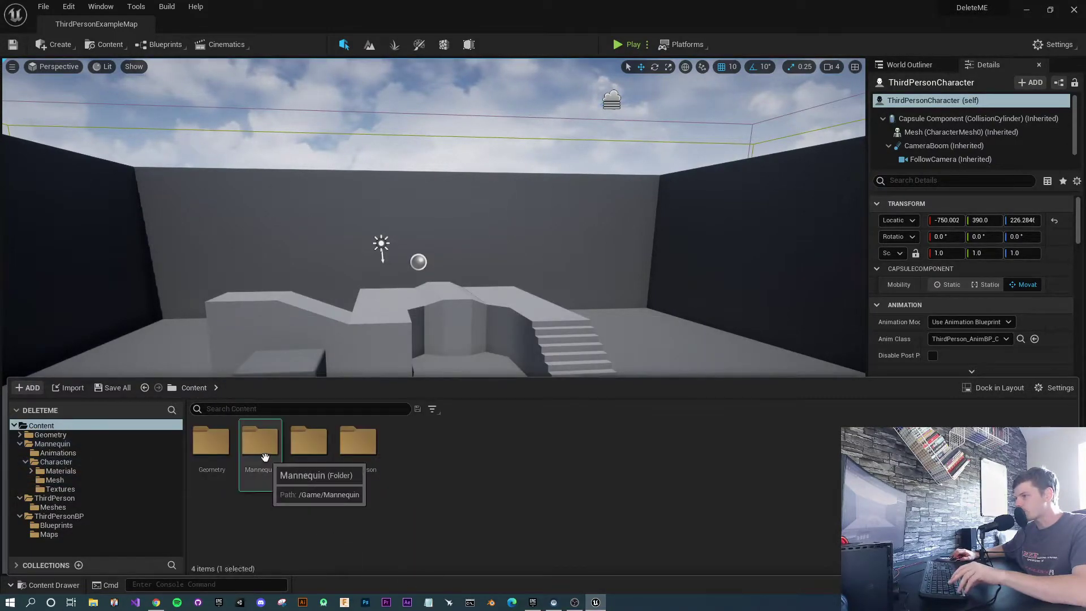
left_click(376, 446, "ctrl")
right_click(378, 448)
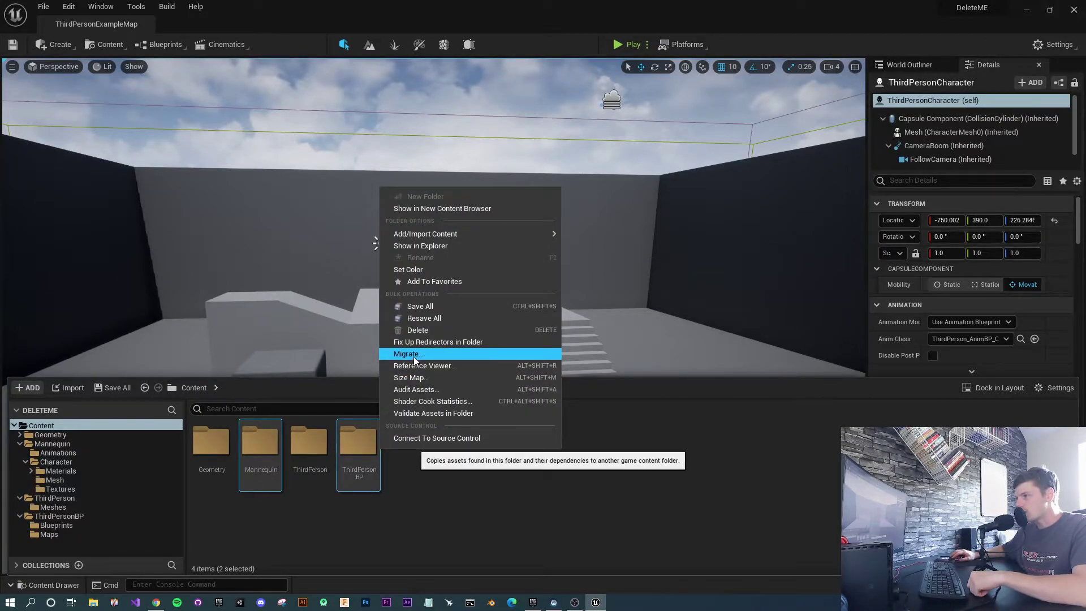
left_click(475, 494)
left_click(260, 444)
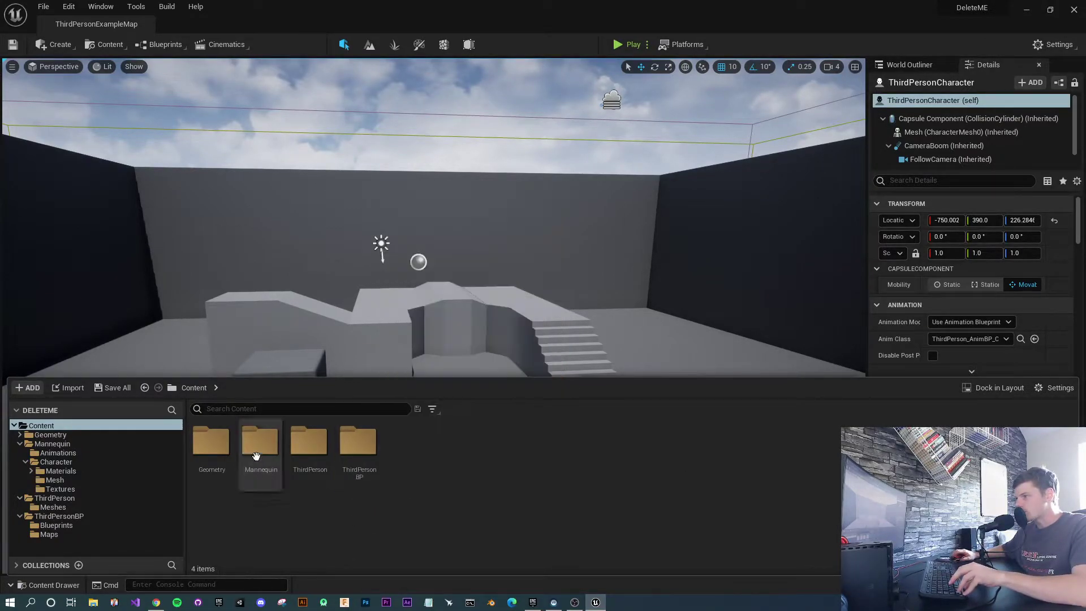
left_click(357, 446, "ctrl")
right_click(368, 440)
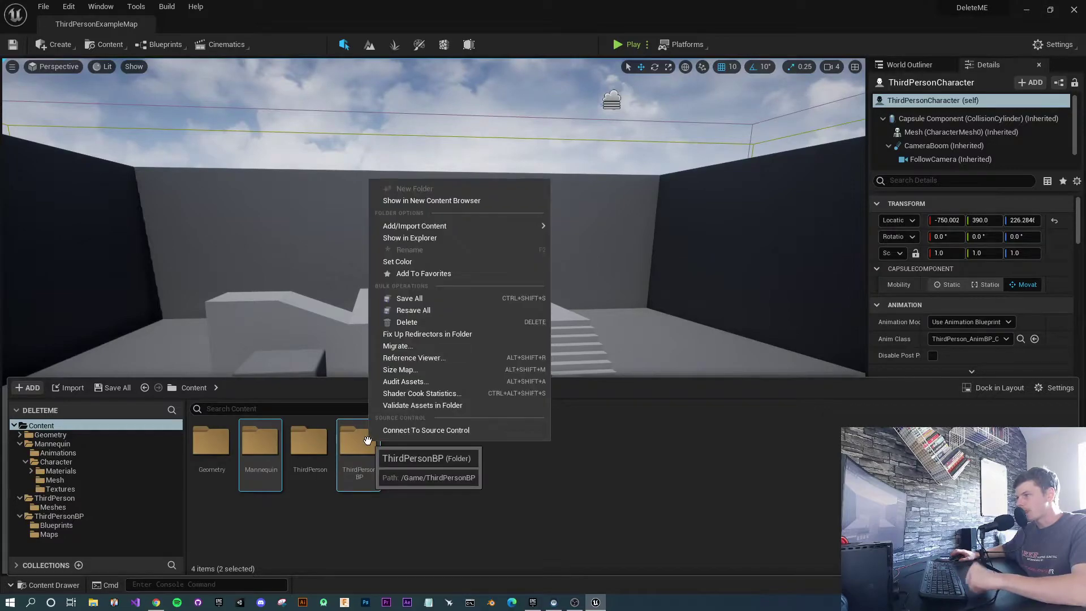
left_click(400, 347)
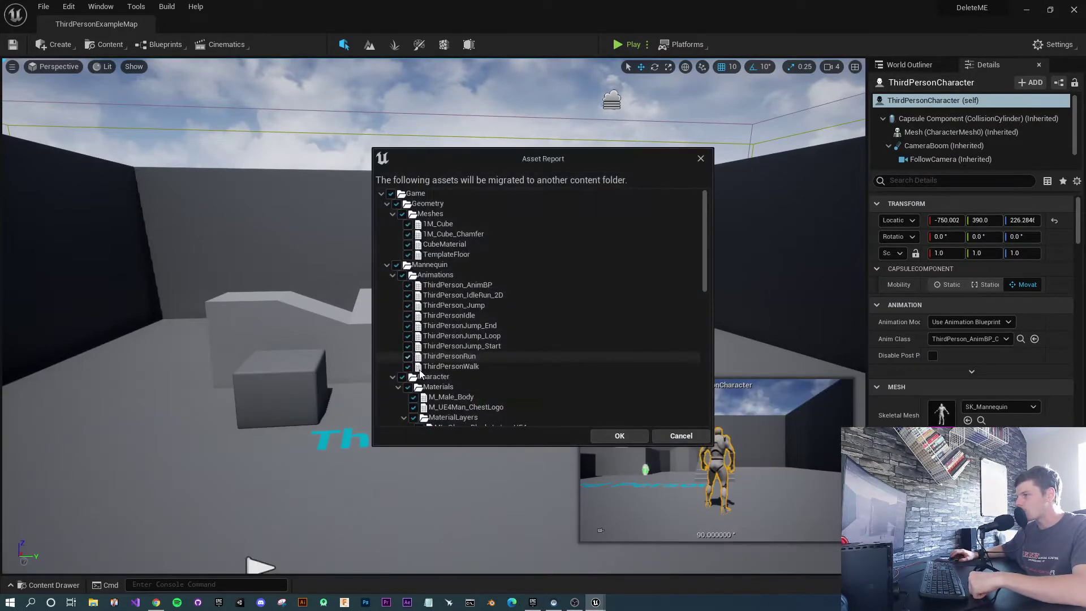
Exclude Maps, ThirdPersonOverview and the Geometry meshes like 1M_Cube from the asset report.
scroll(425, 283, "down", 10)
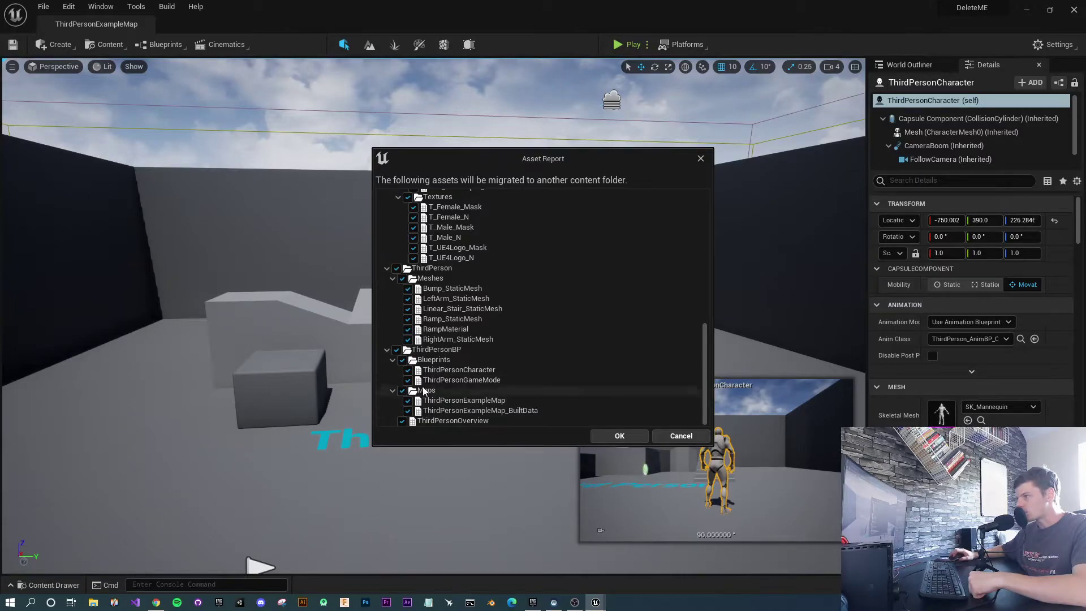
left_click(402, 390)
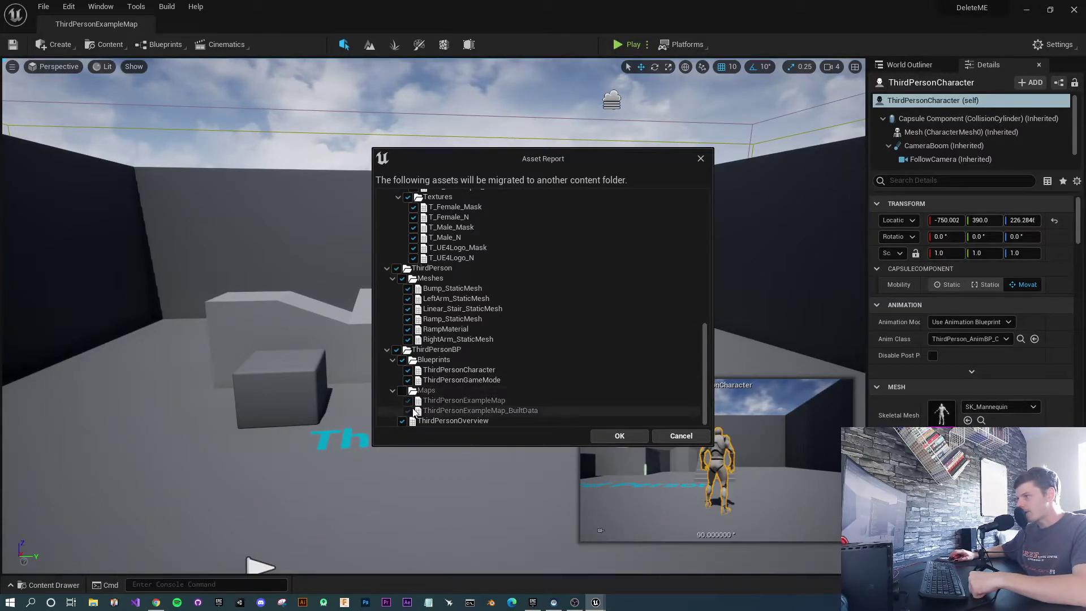
left_click(393, 390)
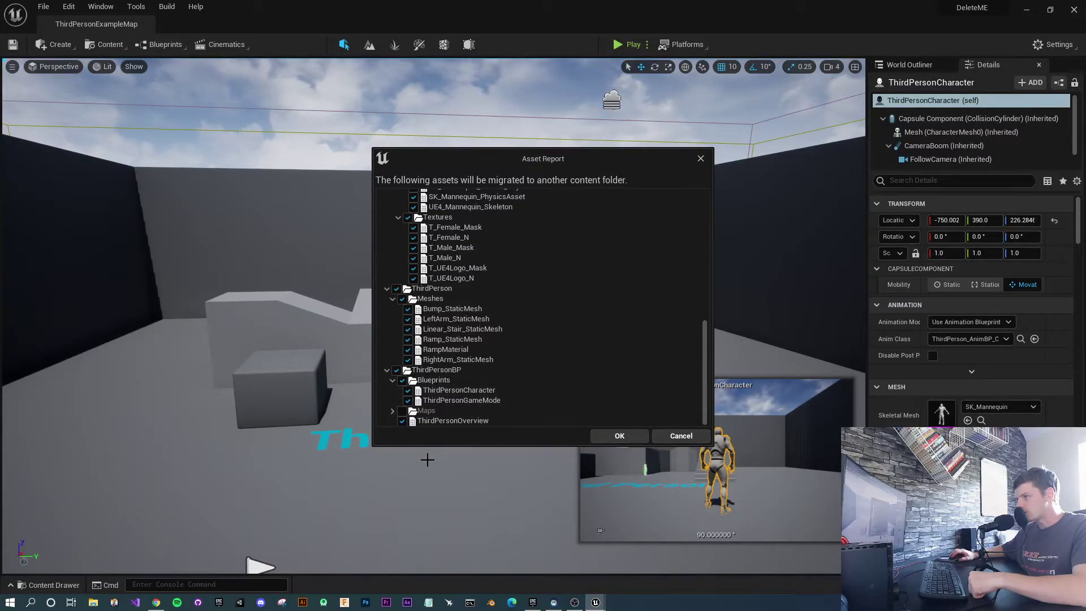
left_click(405, 422)
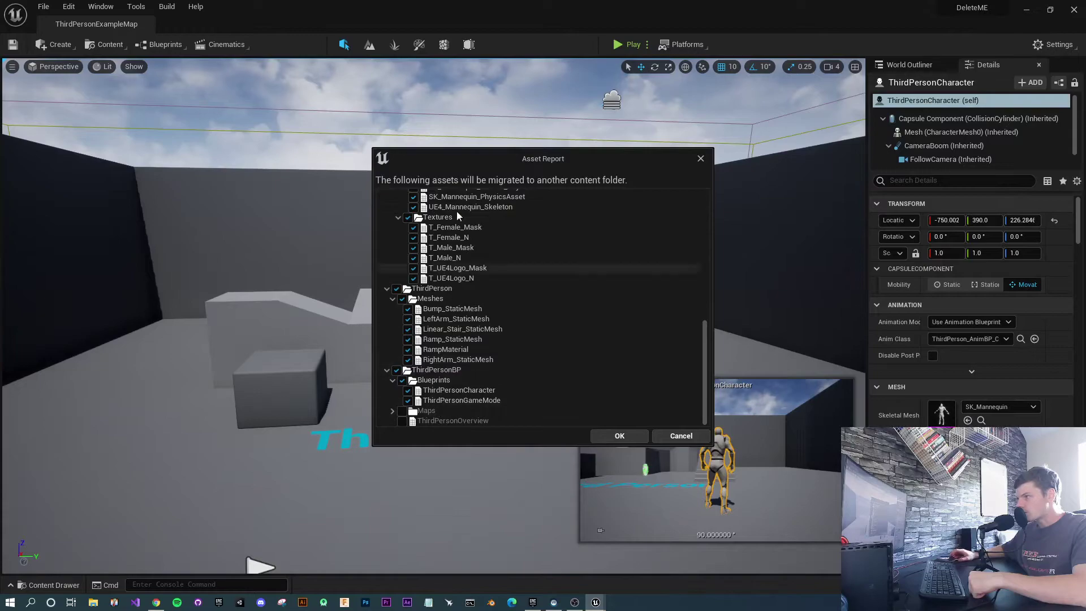
scroll(491, 362, "up", 10)
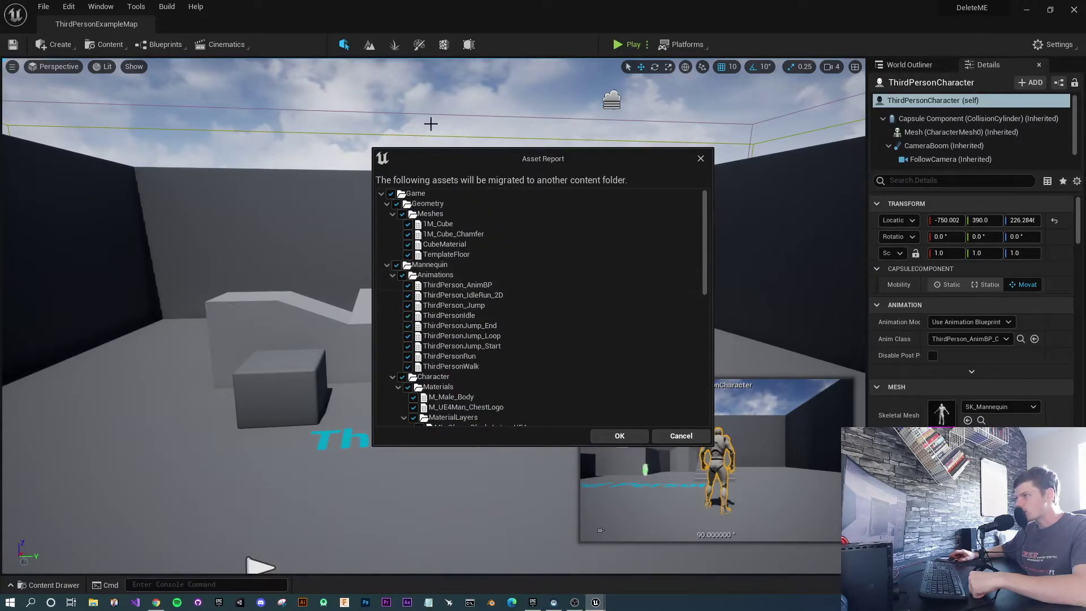
left_click(405, 225)
left_click(402, 233)
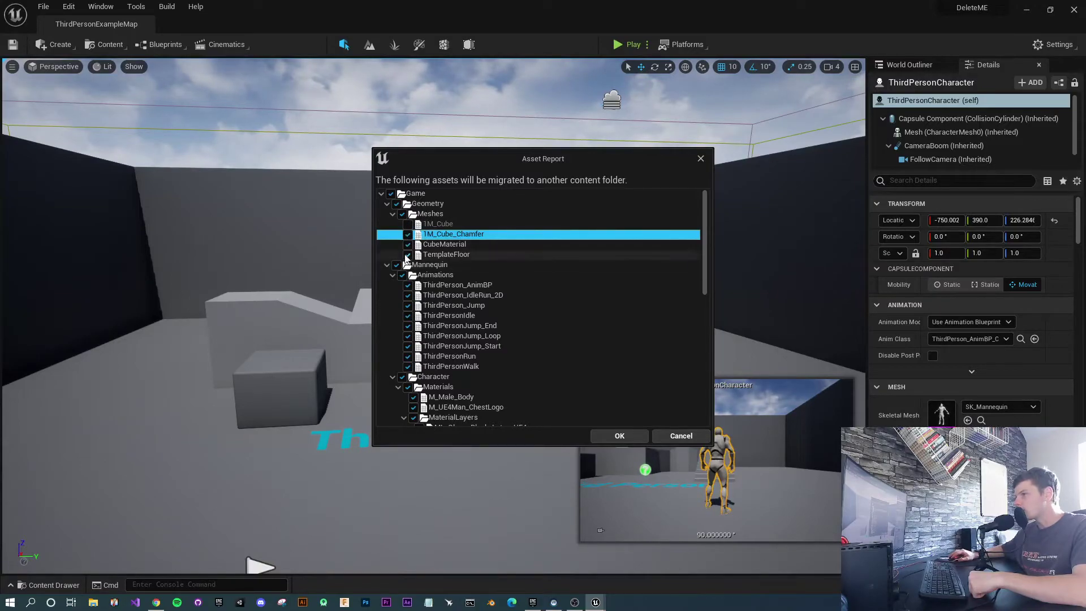
double_click(412, 215)
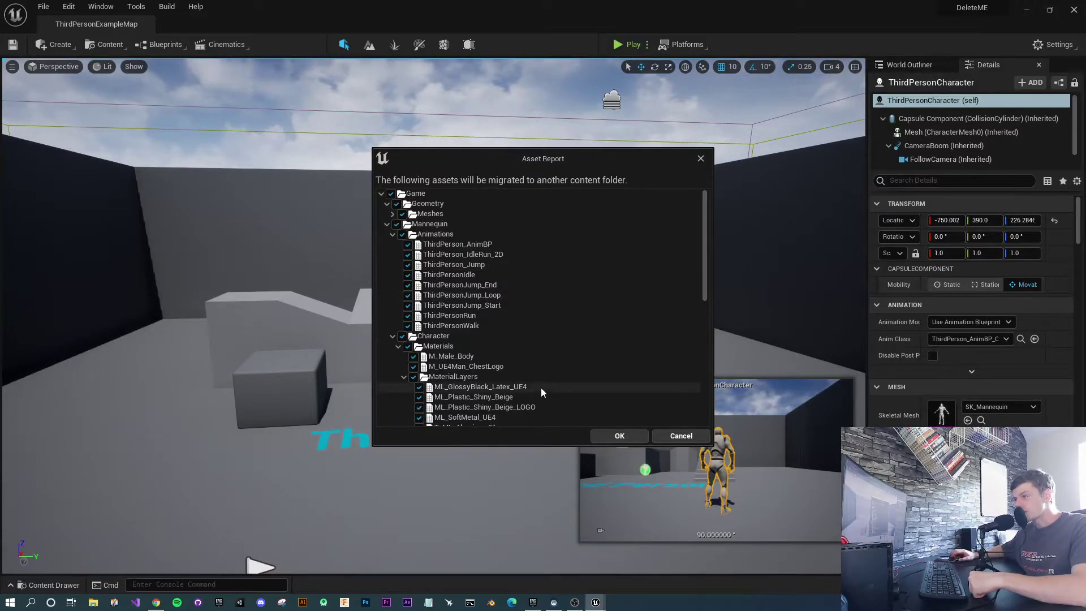
Accept the asset report and set Documents > Unreal Projects > Diegetic_Design > Content as destination.
left_click(620, 436)
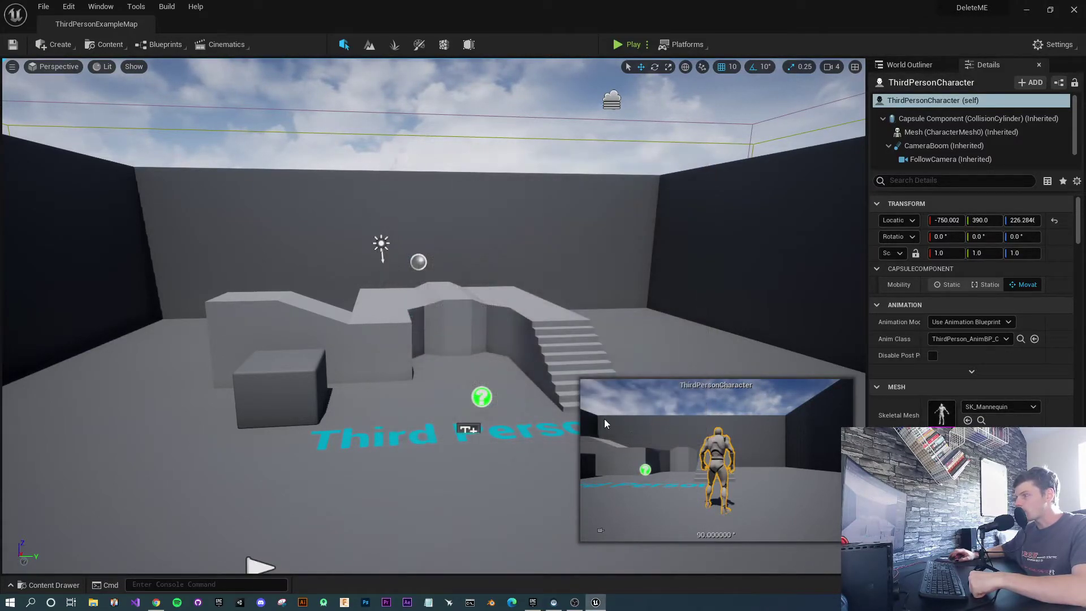
left_click_drag(161, 8, 347, 92)
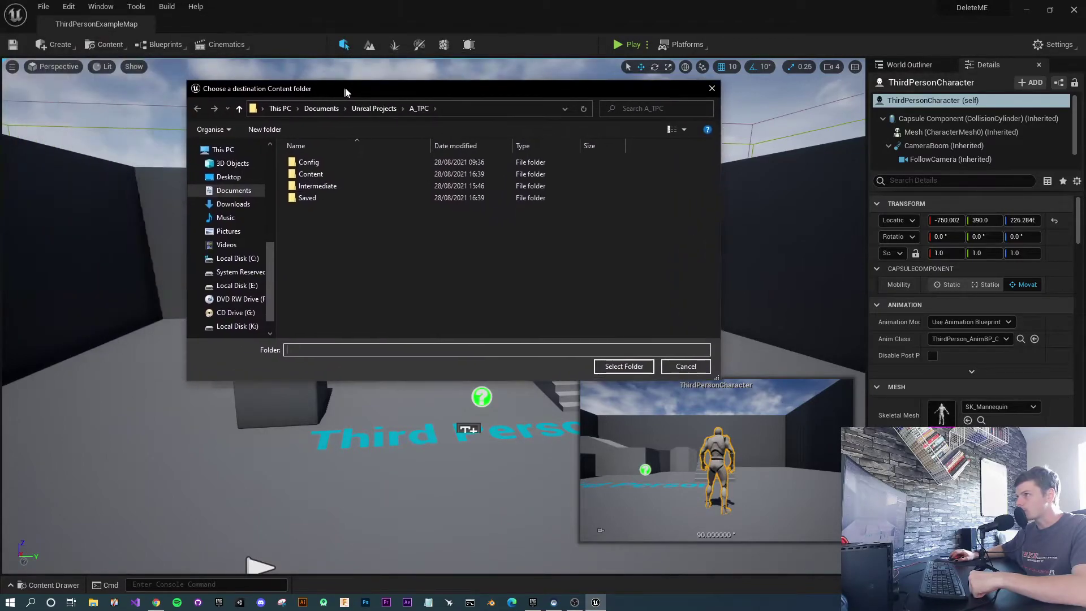
left_click(238, 192)
scroll(493, 319, "down", 5)
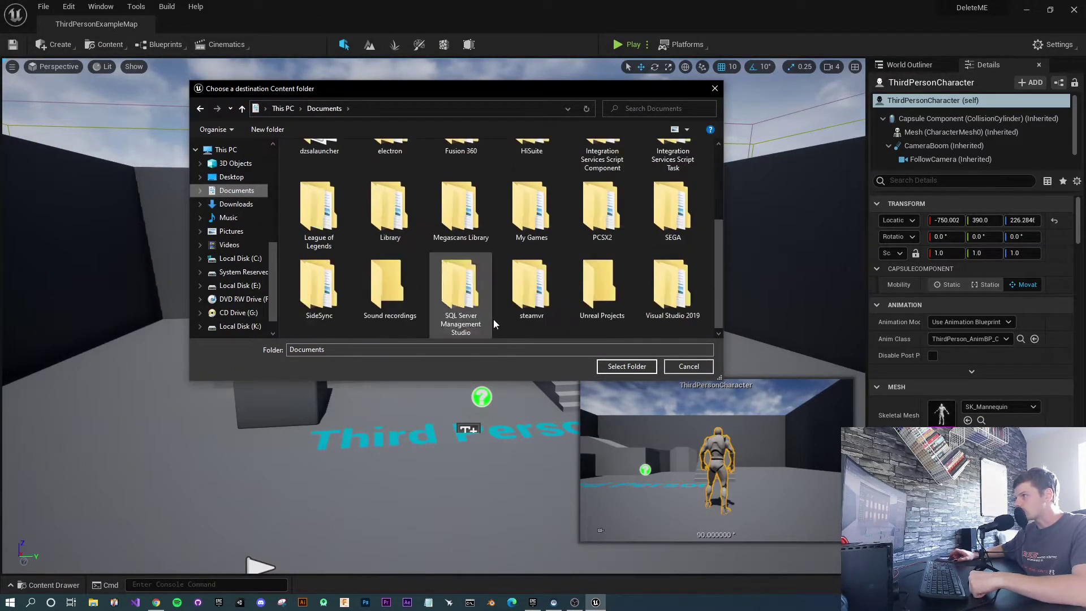
double_click(620, 284)
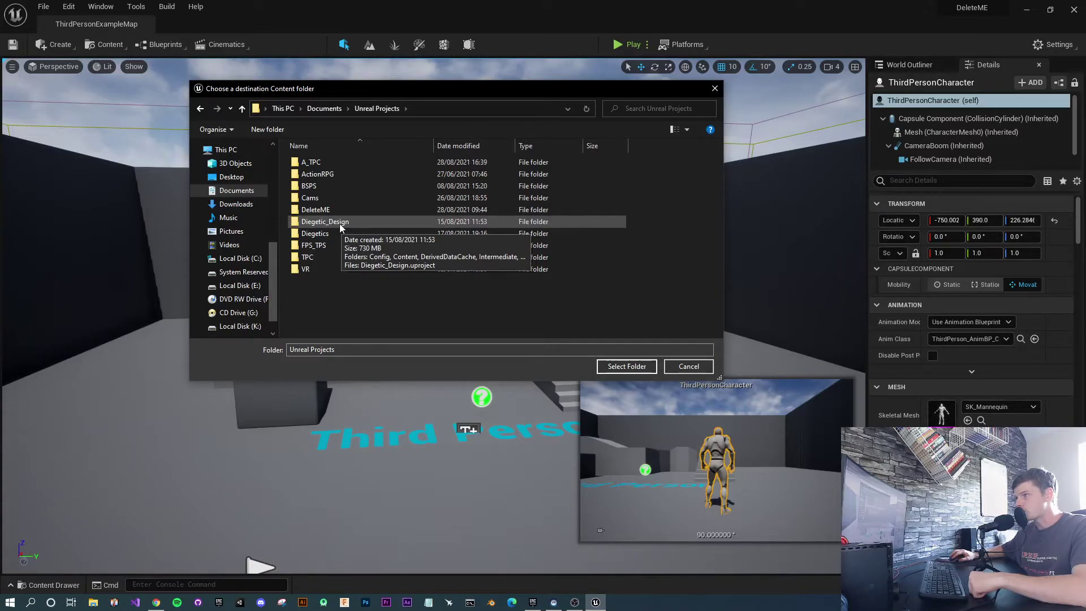
double_click(339, 222)
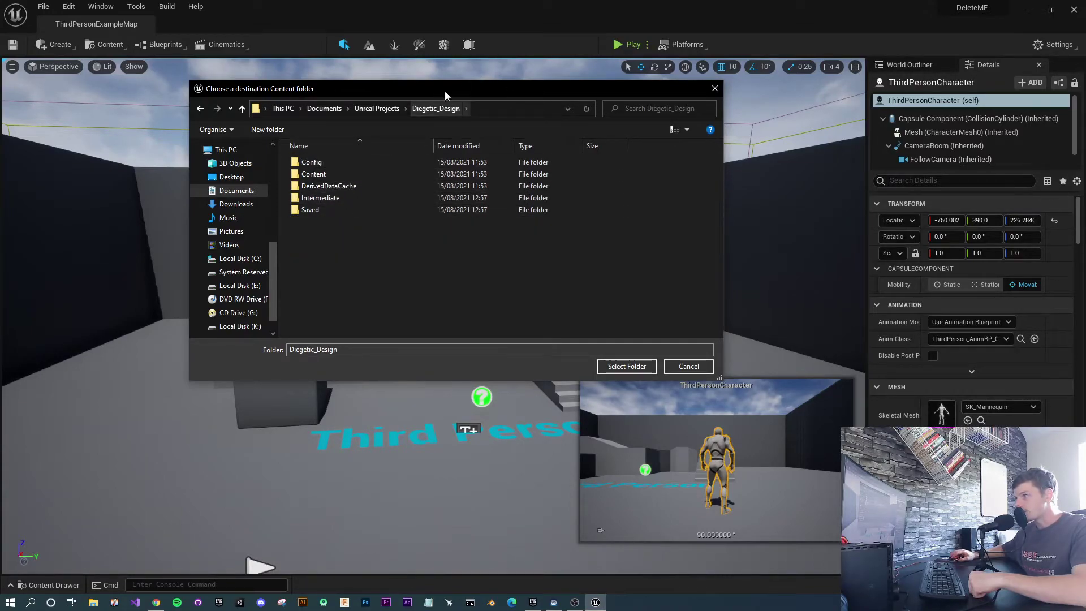
double_click(314, 174)
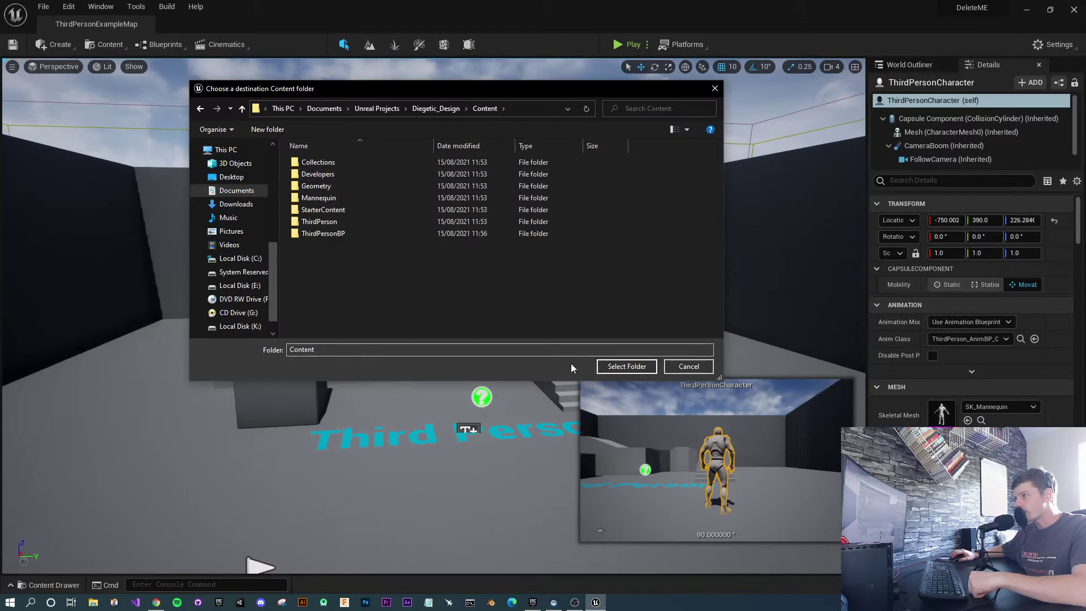
left_click(627, 366)
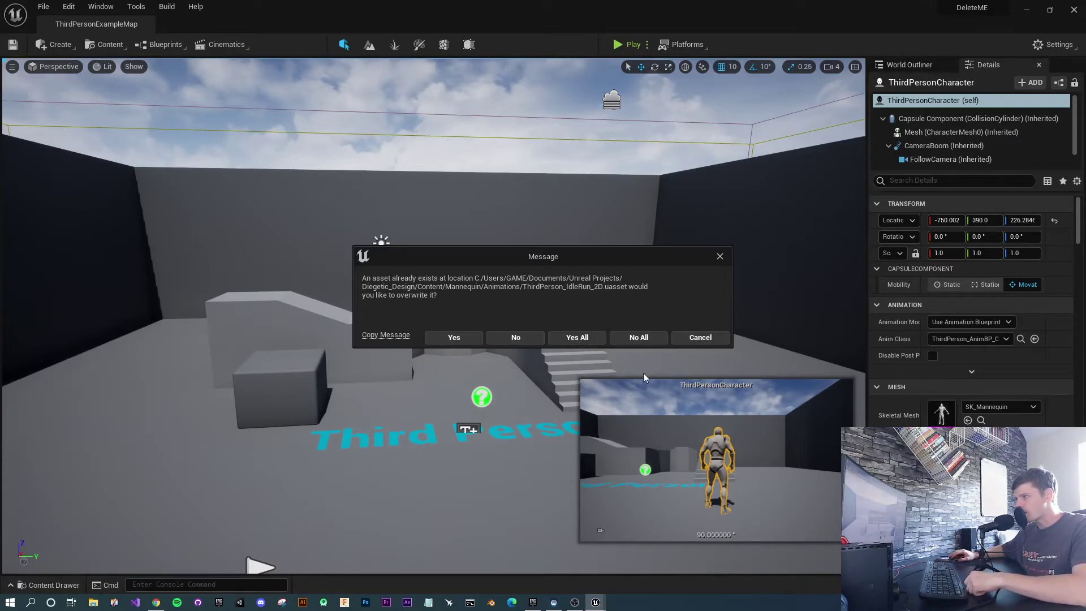
Answer the ThirdPerson_IdleRun_2D overwrite prompt so copying into Diegetic_Design completes.
left_click(634, 341)
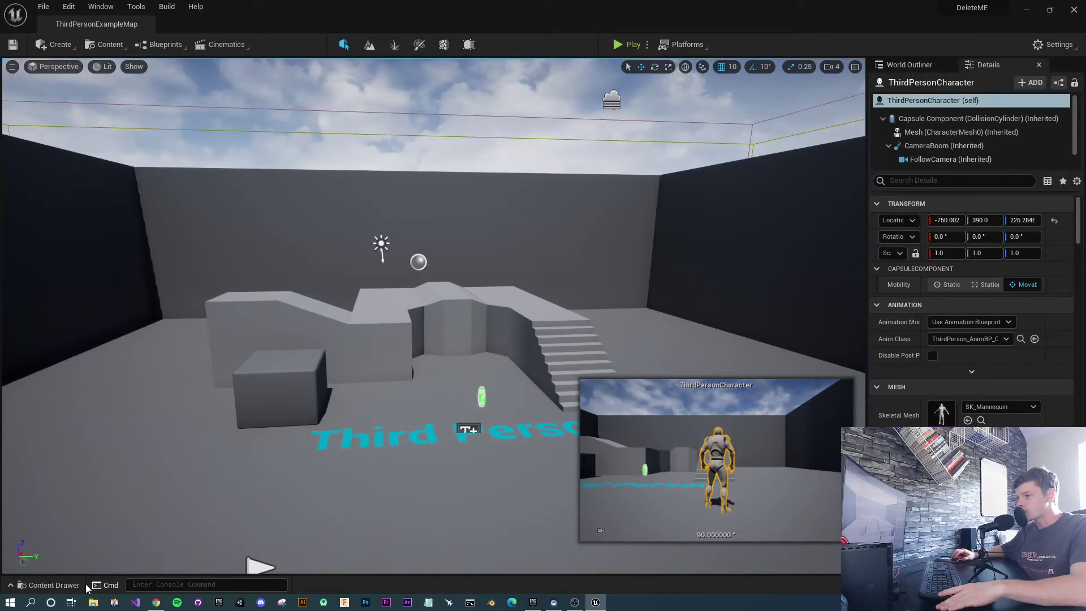
Start migrating only the ThirdPersonBP folder and accept its asset list.
left_click(51, 585)
left_click(472, 494)
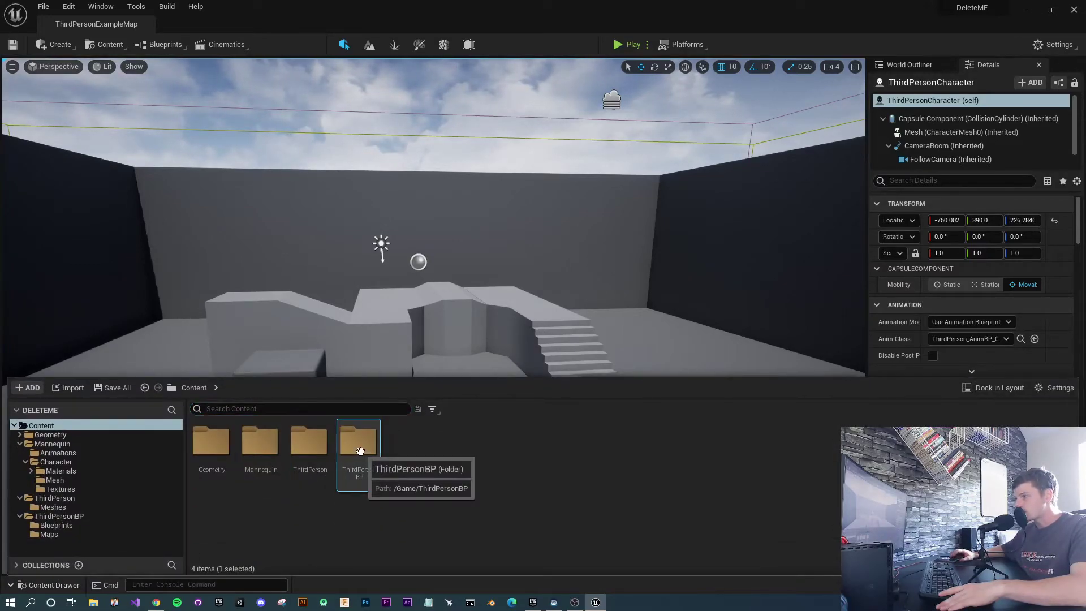
right_click(359, 452)
left_click(396, 349)
right_click(369, 437)
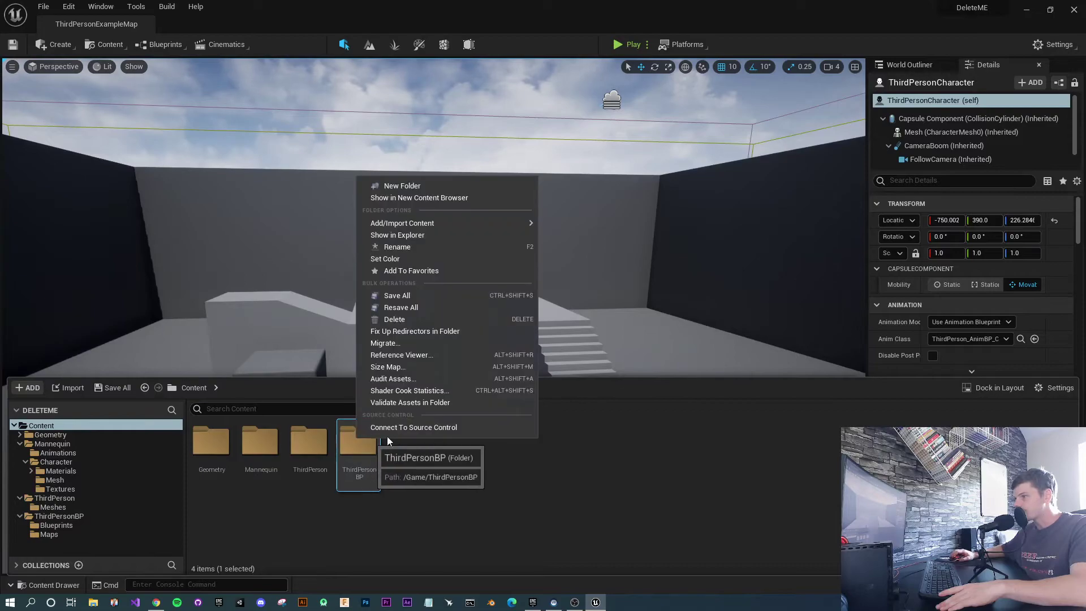
left_click(398, 343)
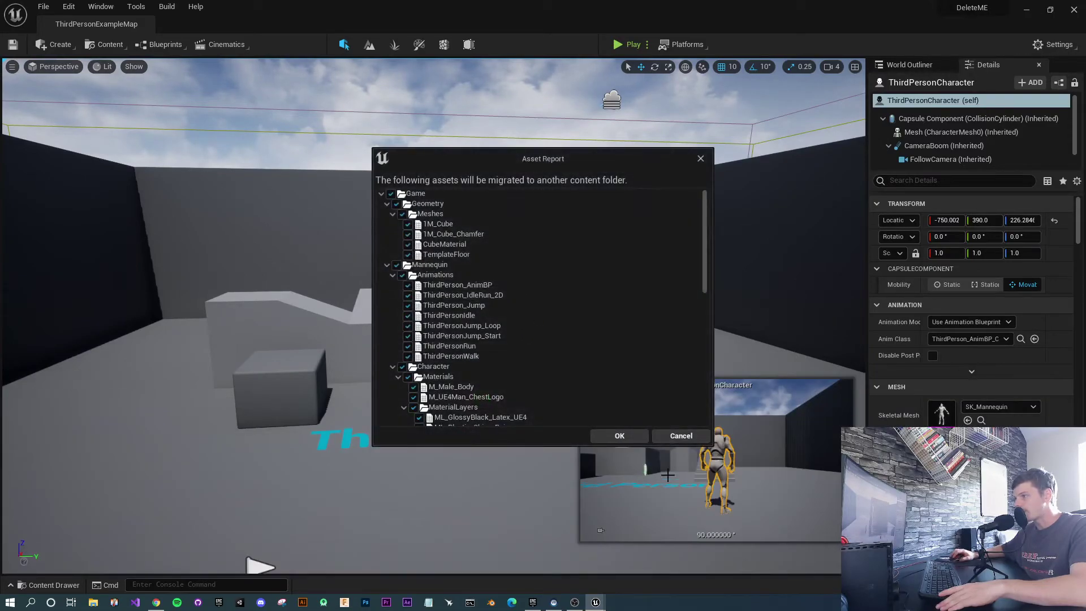
left_click(622, 436)
Navigate the destination chooser up to Unreal Projects and into the Cams project folder.
left_click(428, 108)
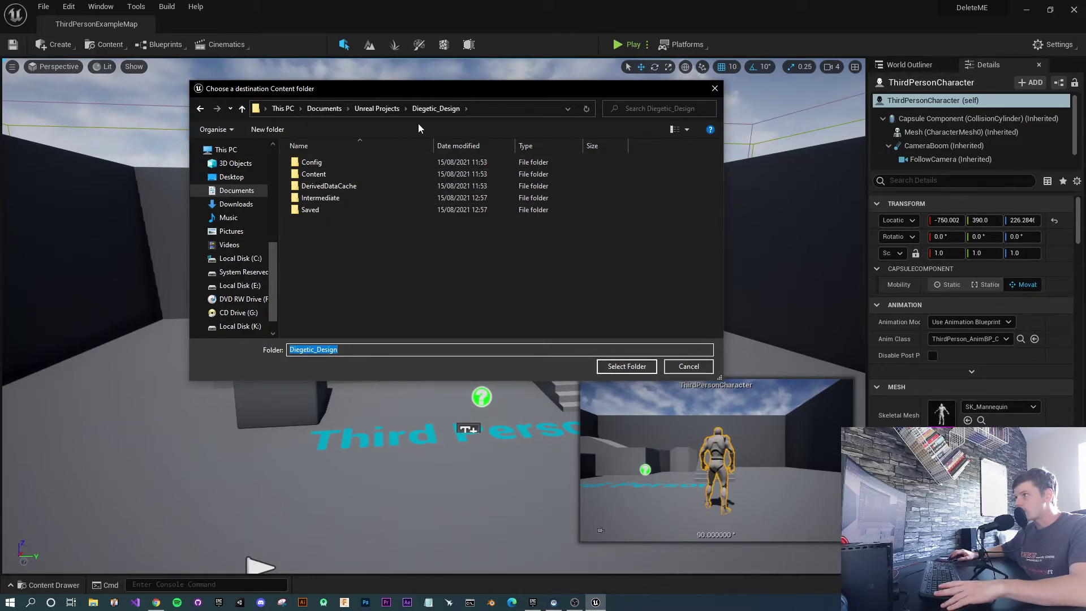
left_click(377, 108)
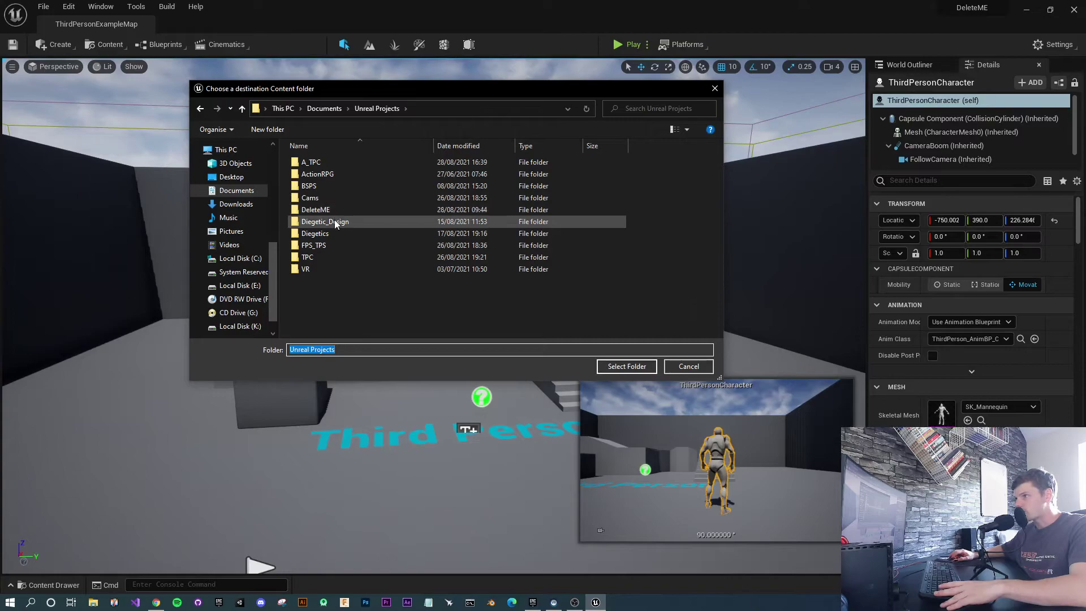
double_click(324, 198)
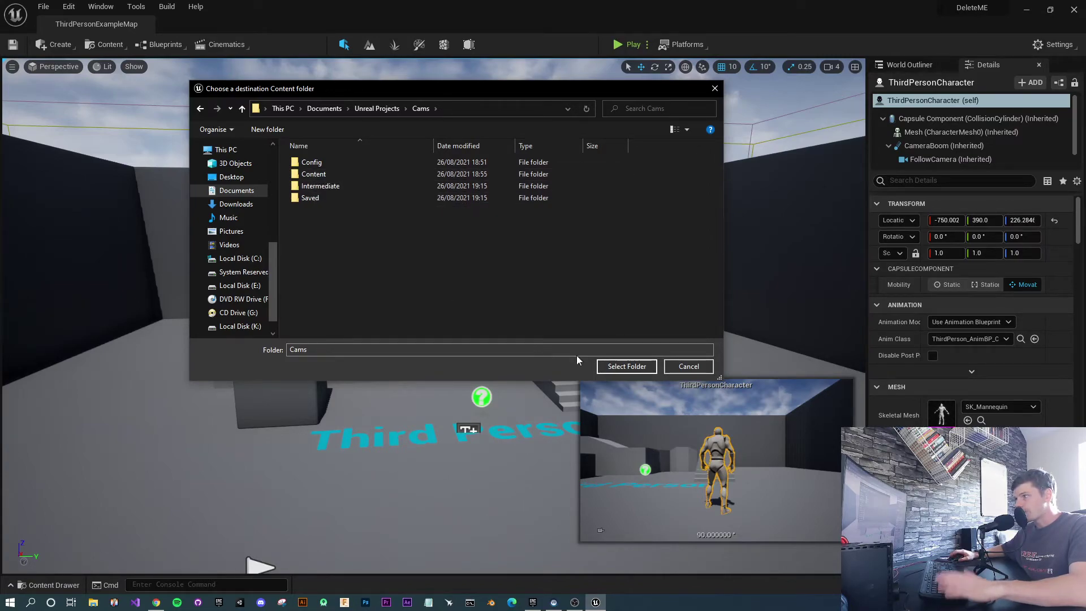
Decline the non-Content-folder warning and choose the Cams project's Content folder as destination.
left_click(617, 372)
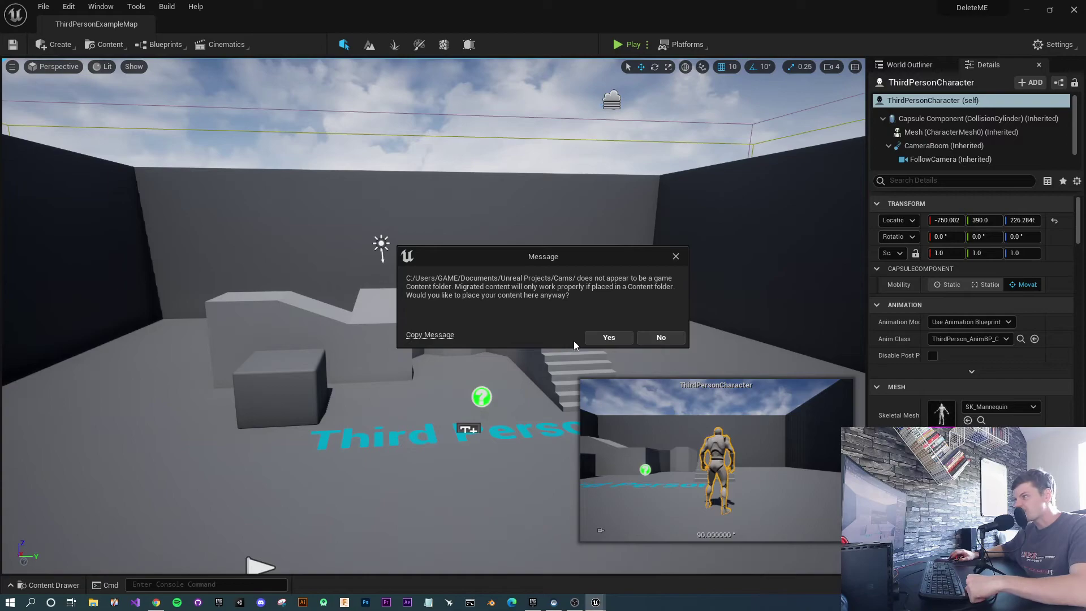
left_click(670, 338)
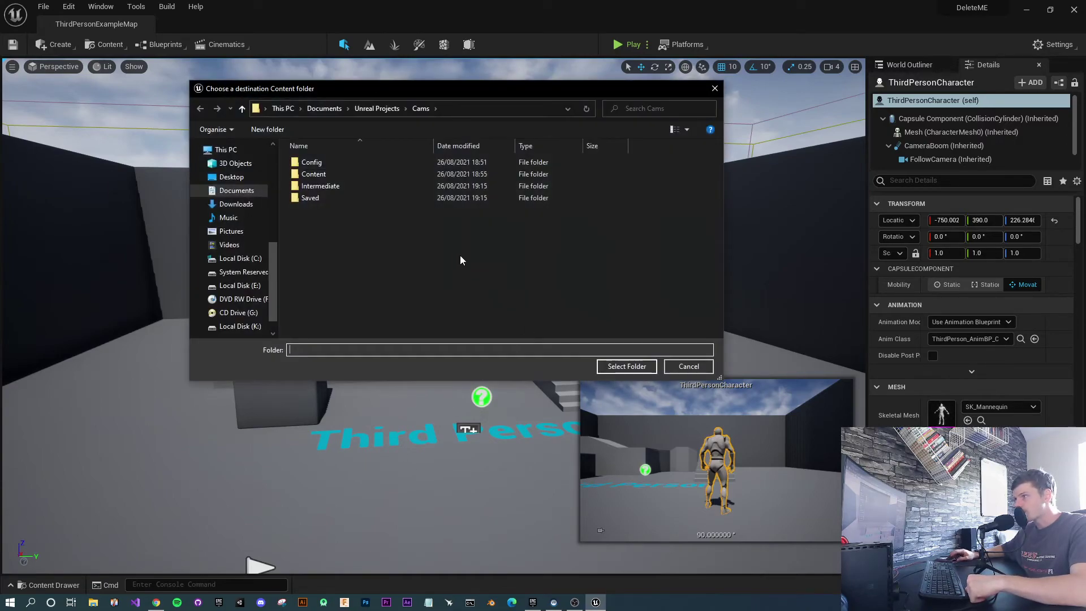
double_click(334, 178)
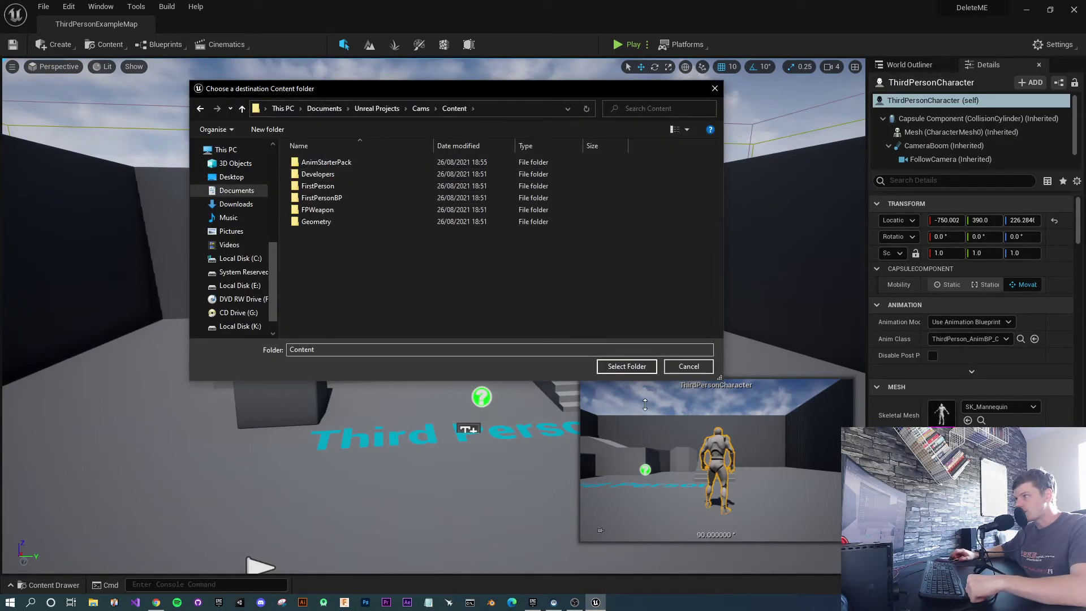
left_click(626, 366)
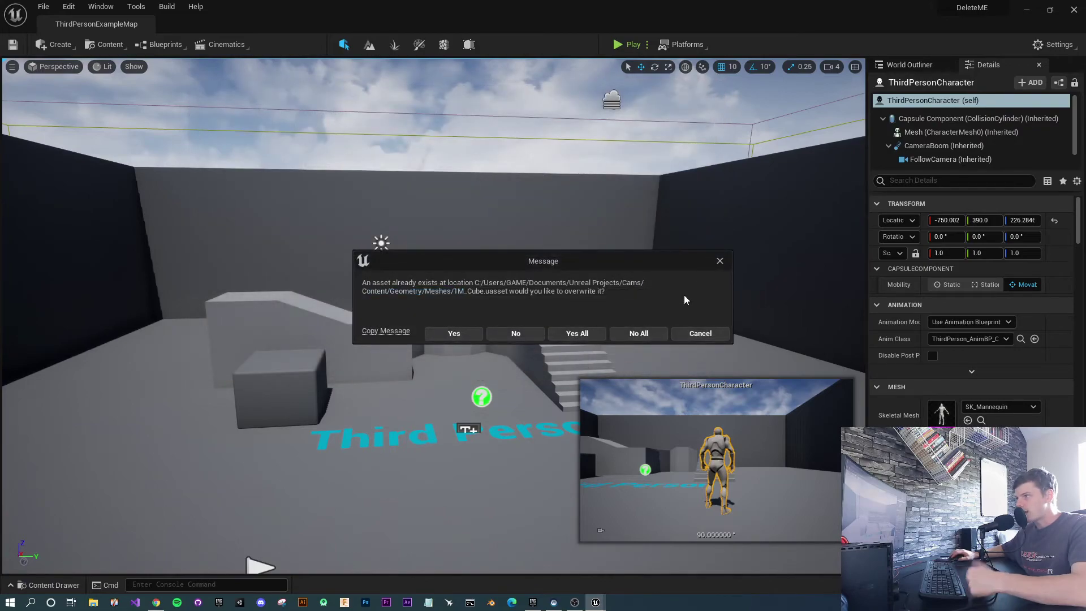
left_click(680, 334)
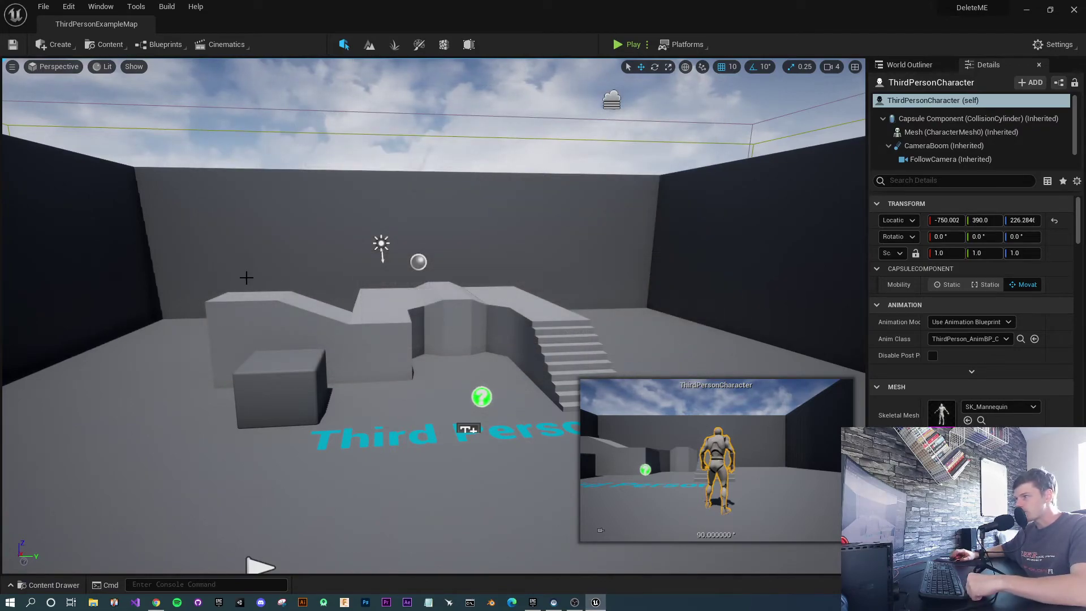